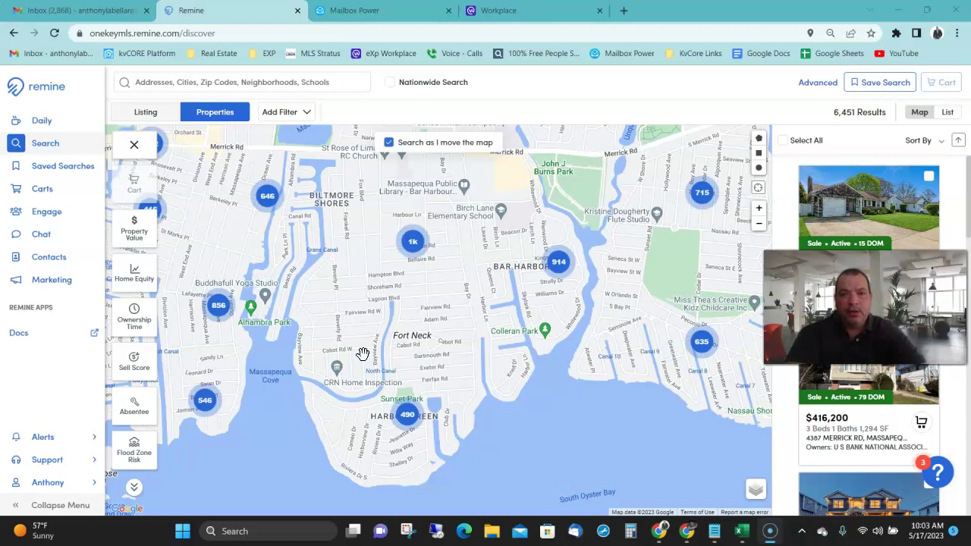
# Step: Draw a closed polygon search area on the map around Biltmore Shores, Fort Neck, Harbor Green and Bar Harbor, south of Merrick Road
pyautogui.click(418, 328)
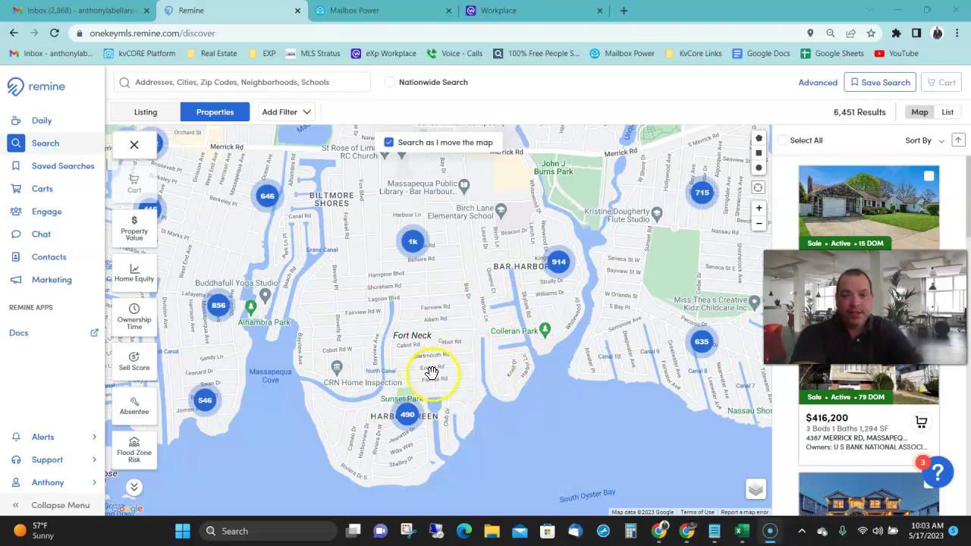
pyautogui.scroll(2, 421, 378)
pyautogui.scroll(1, 433, 370)
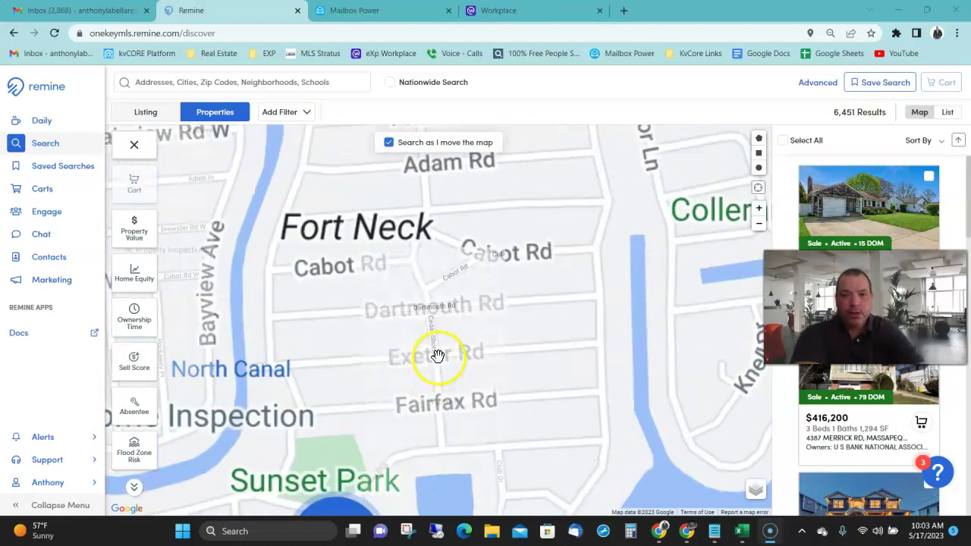
pyautogui.scroll(1, 427, 364)
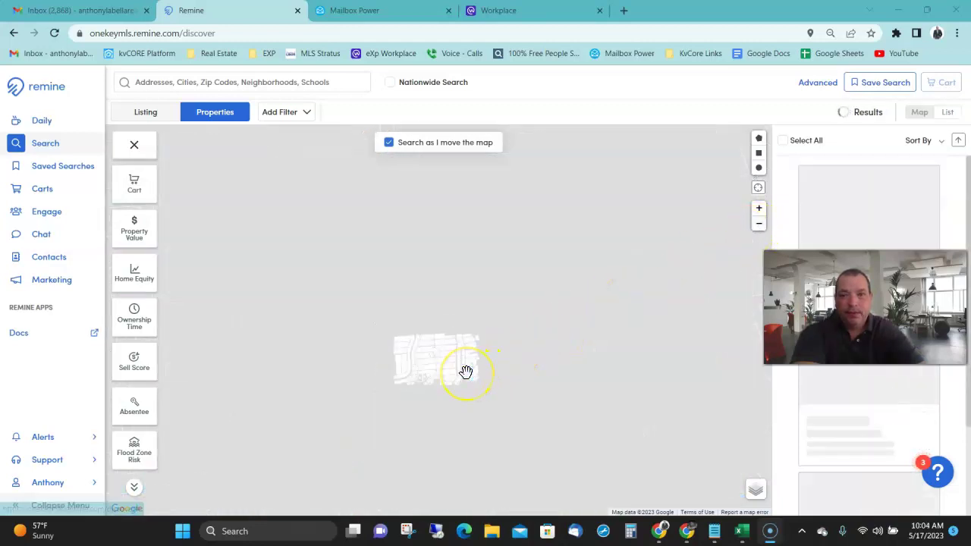
pyautogui.scroll(2, 466, 372)
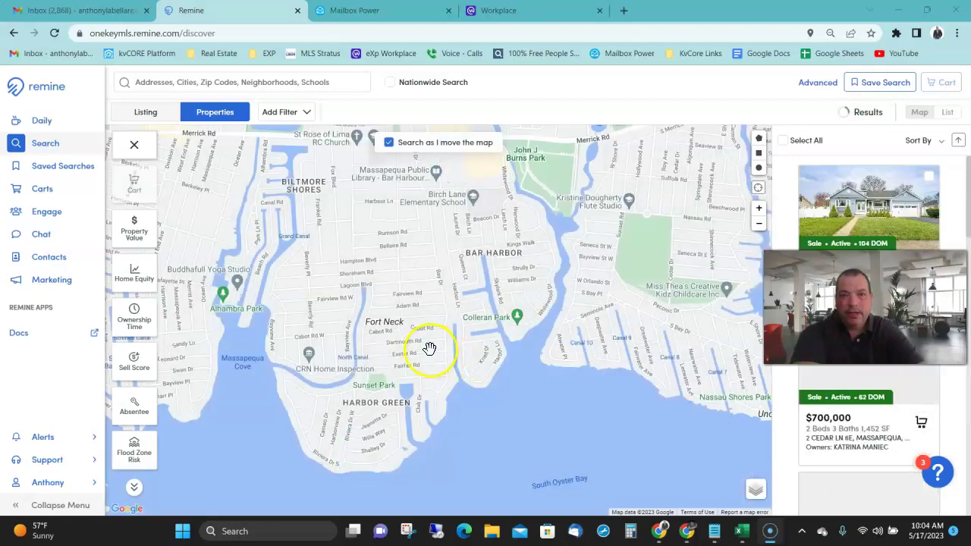
pyautogui.moveTo(433, 357); pyautogui.dragTo(436, 366)
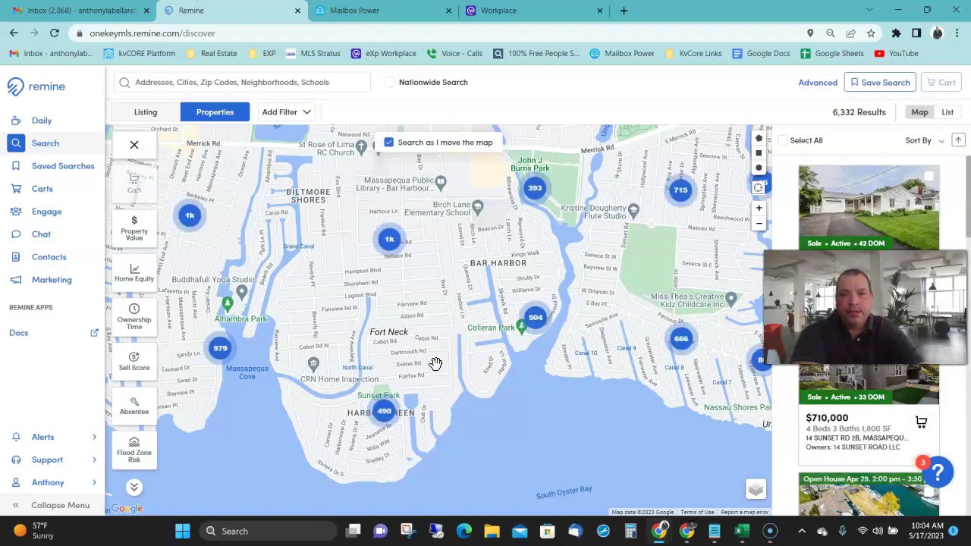
pyautogui.click(758, 141)
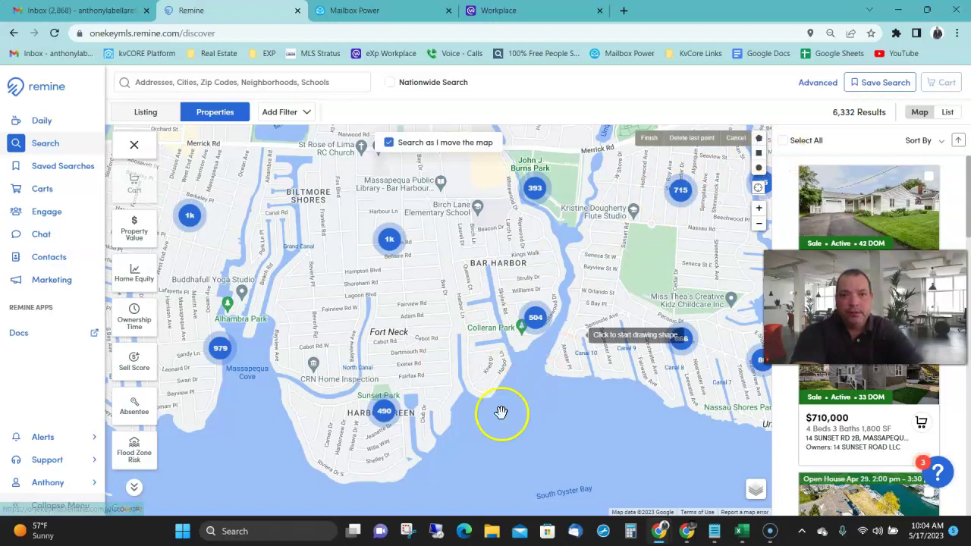
pyautogui.click(373, 505)
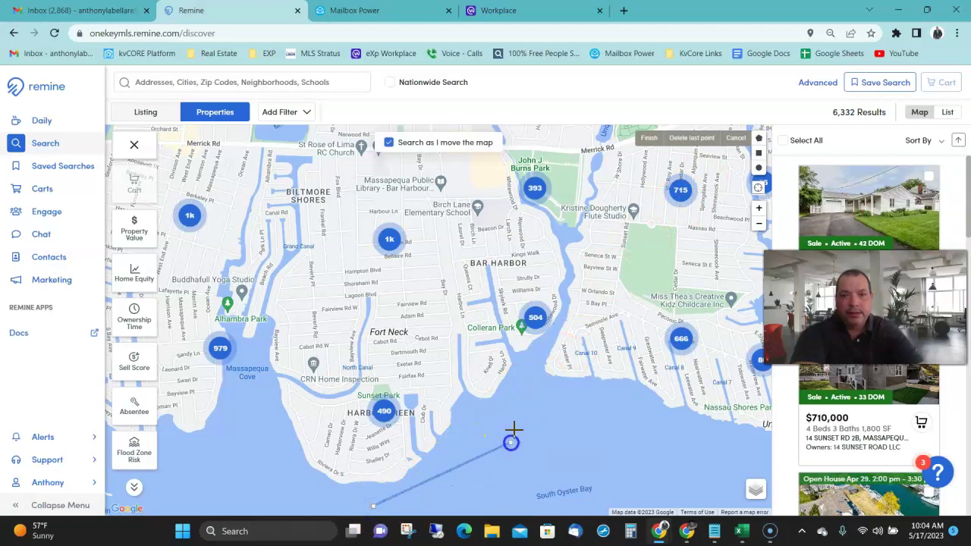
pyautogui.click(550, 343)
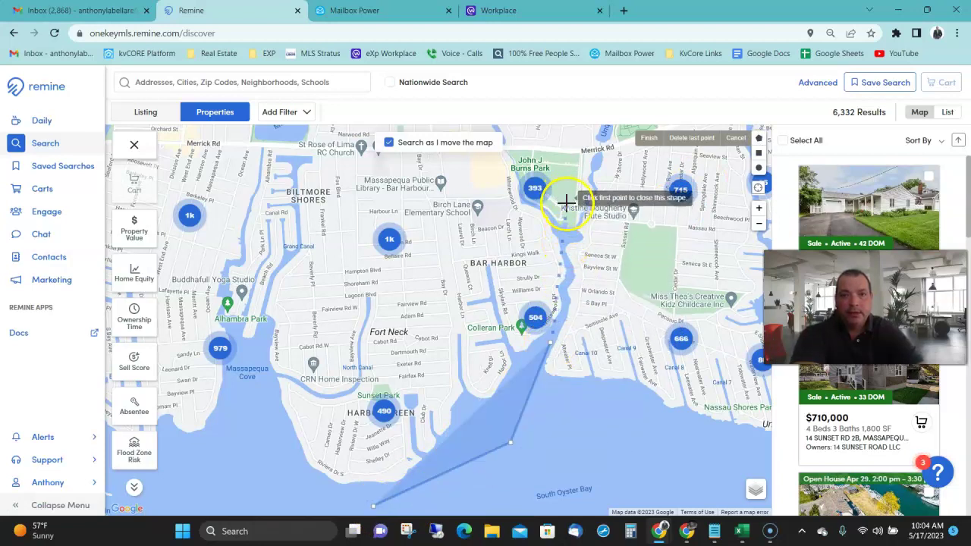
pyautogui.click(566, 263)
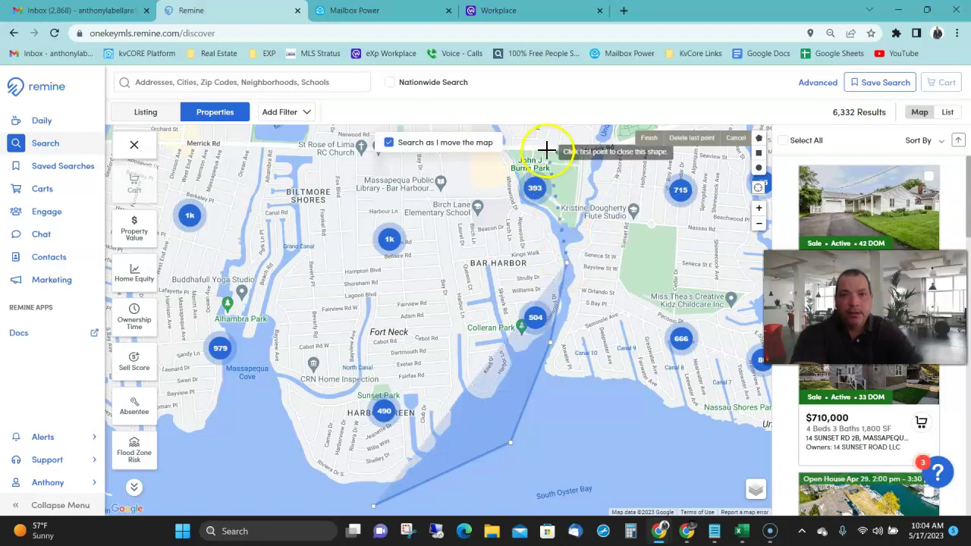
pyautogui.click(547, 148)
pyautogui.click(297, 147)
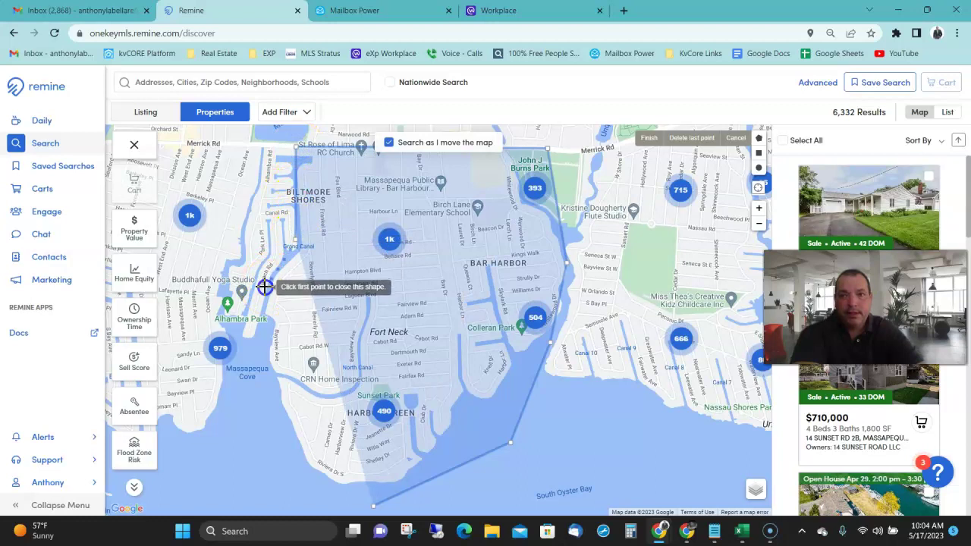
pyautogui.click(266, 286)
pyautogui.click(273, 484)
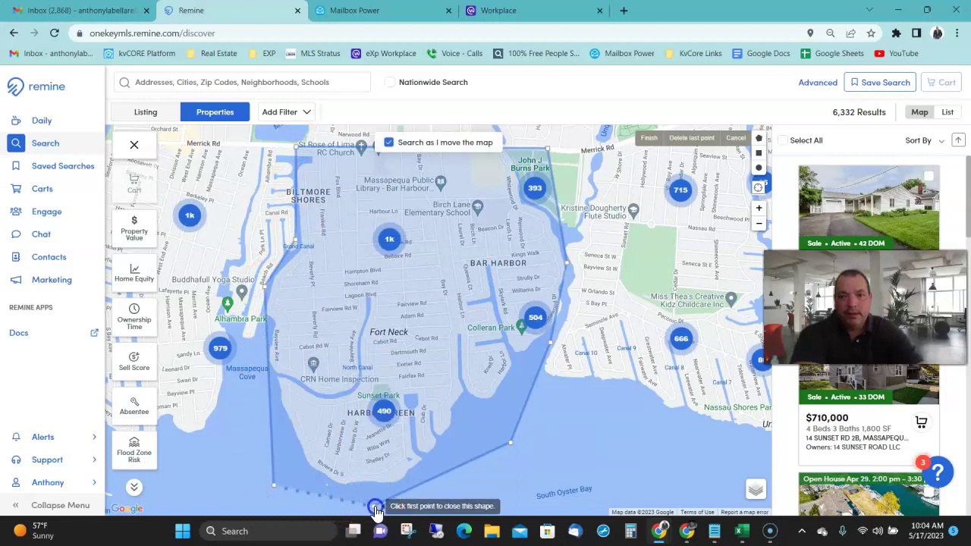
pyautogui.click(367, 504)
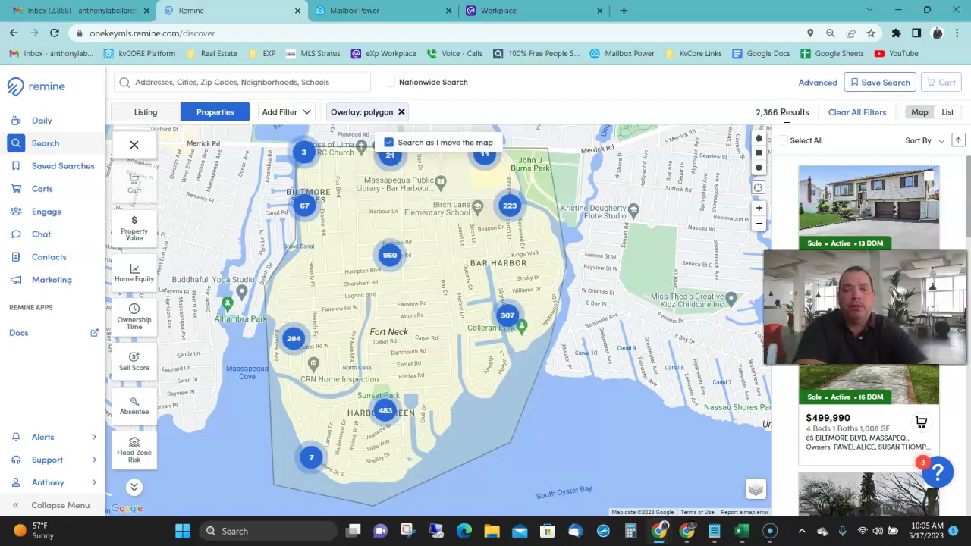
pyautogui.click(784, 113)
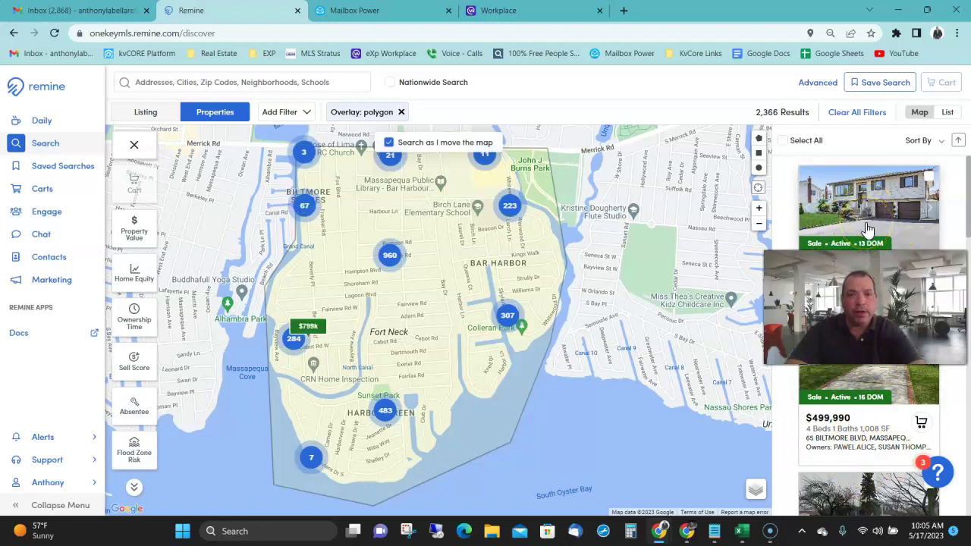
# Step: Add an Off Market filter to the property search with only the Off-Market option selected
pyautogui.click(305, 117)
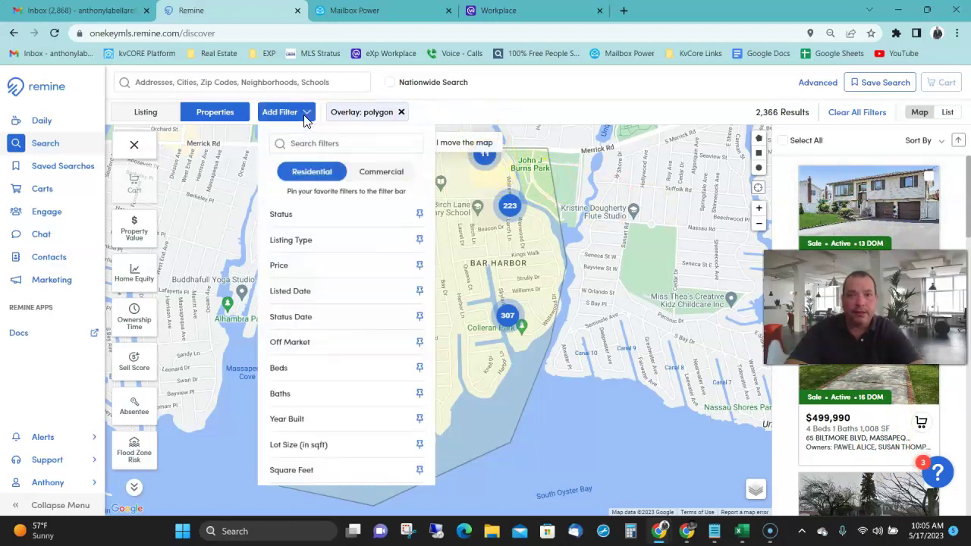
pyautogui.click(295, 345)
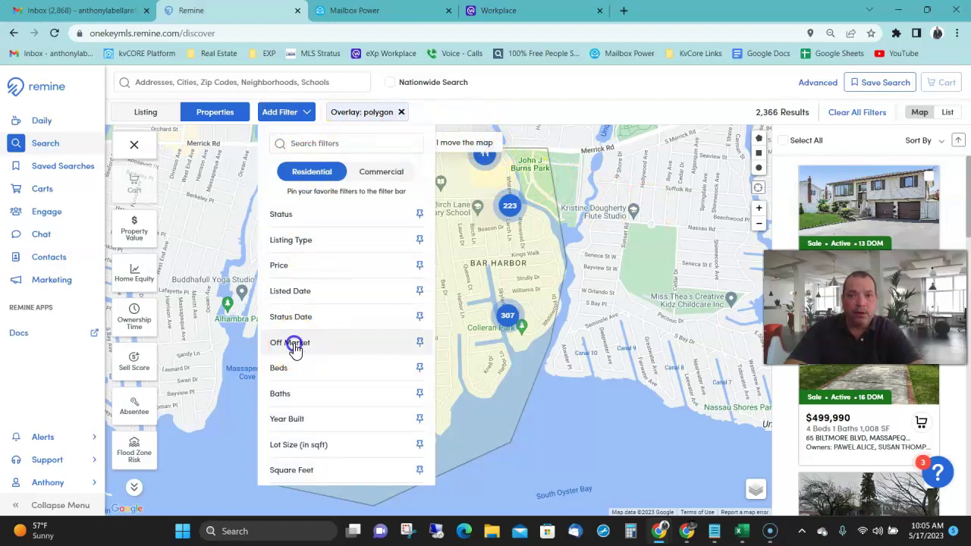
pyautogui.click(427, 140)
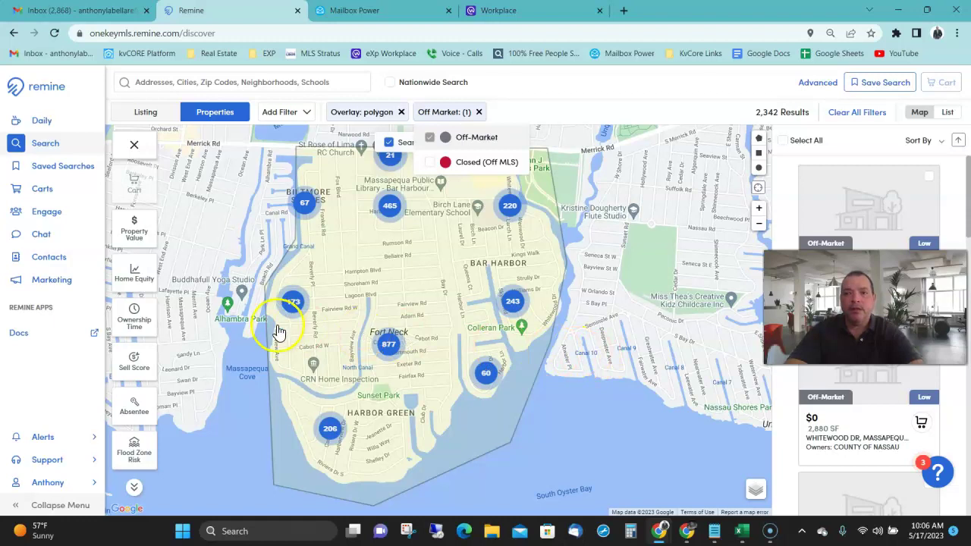
# Step: Filter the properties by ownership time with a minimum of 15 years and no maximum
pyautogui.click(141, 321)
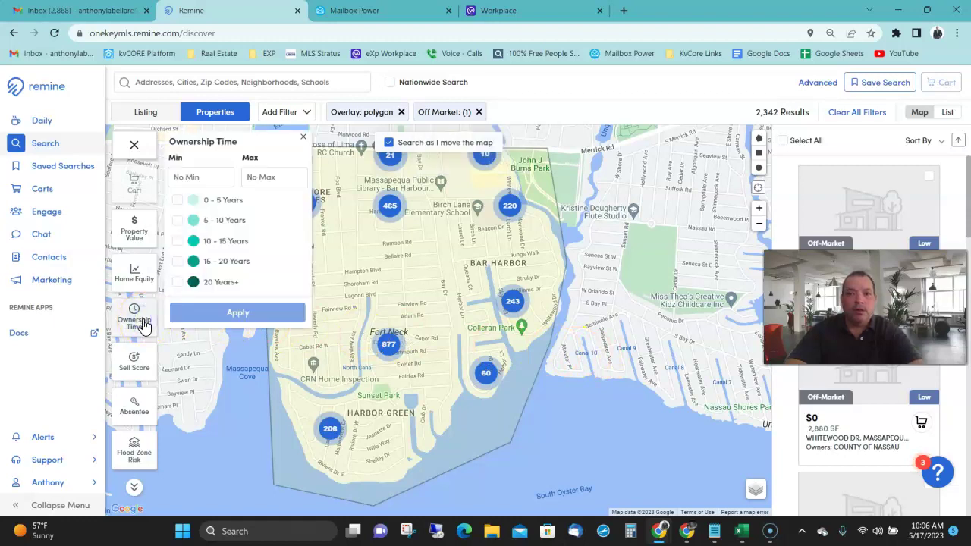
pyautogui.click(203, 174)
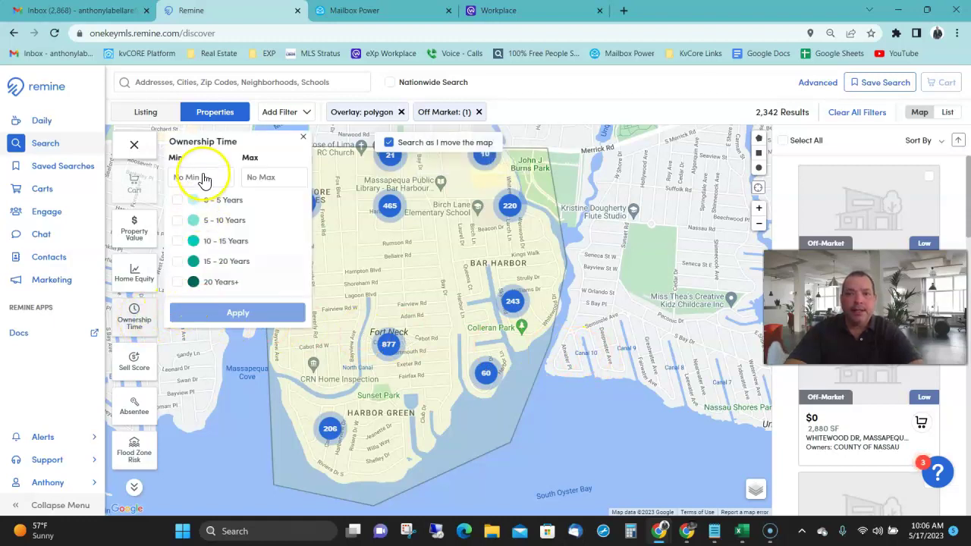
pyautogui.click(200, 177)
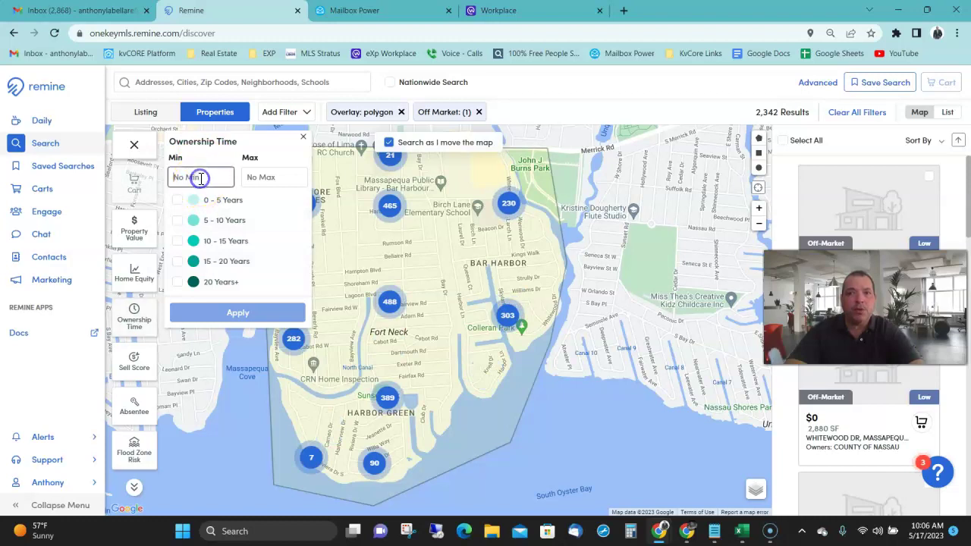
pyautogui.write('15')
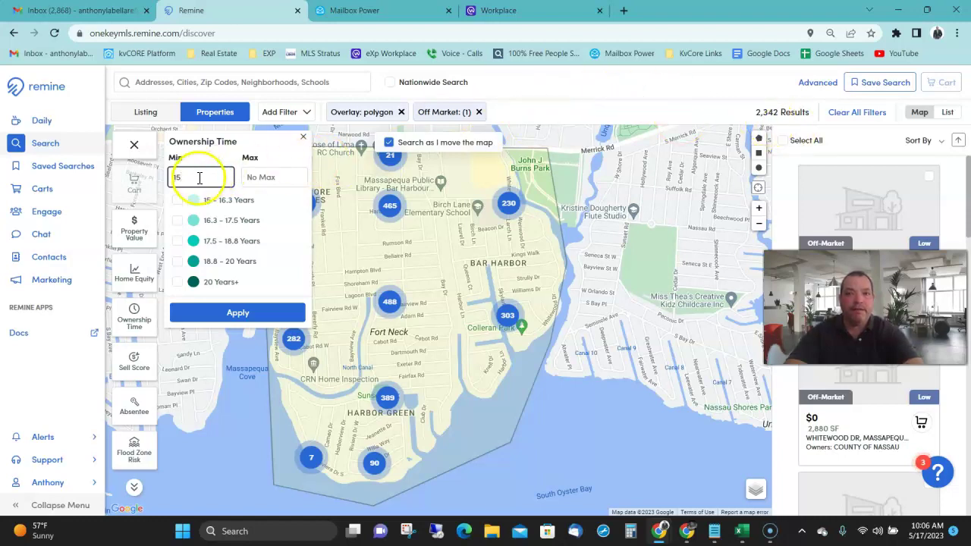
pyautogui.click(233, 314)
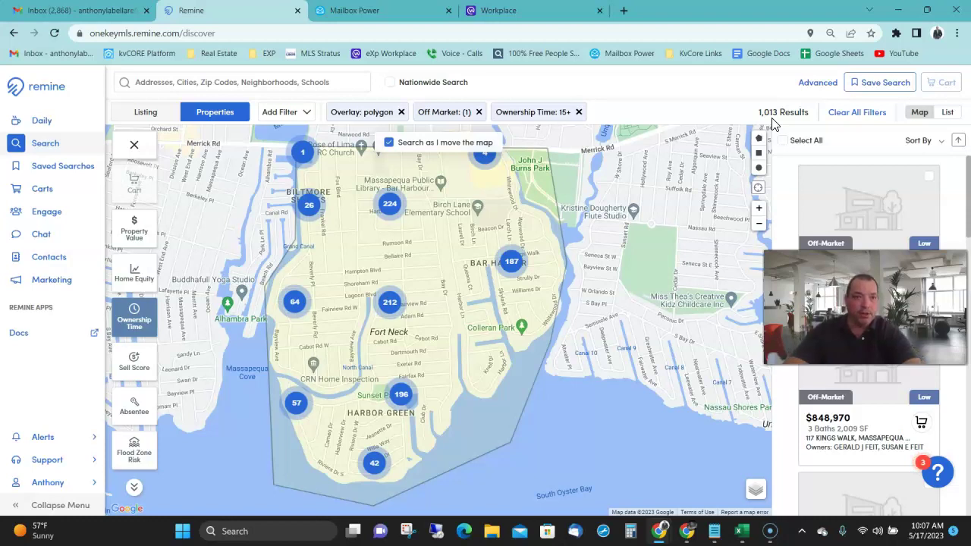
pyautogui.click(618, 377)
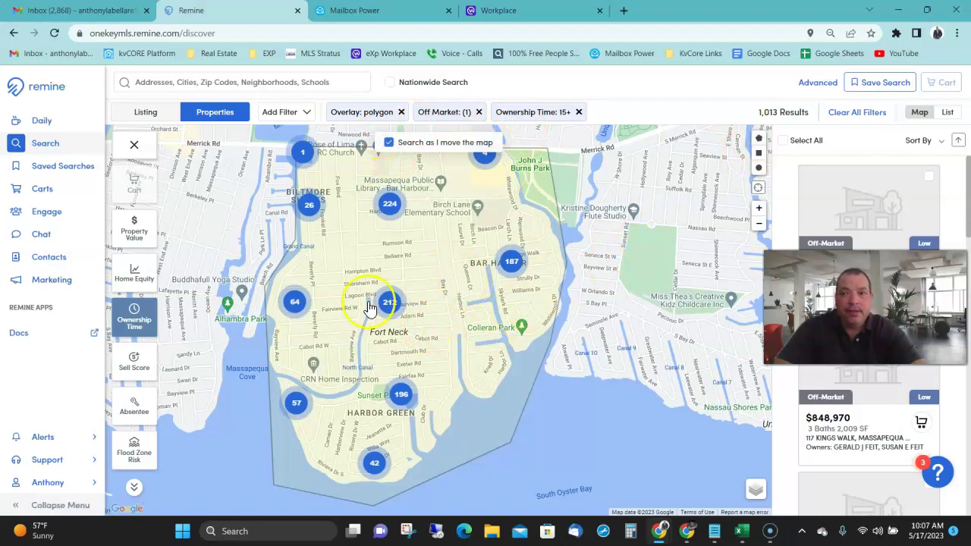
# Step: Apply an Absentee filter that limits the properties to Owner Occupant
pyautogui.click(131, 412)
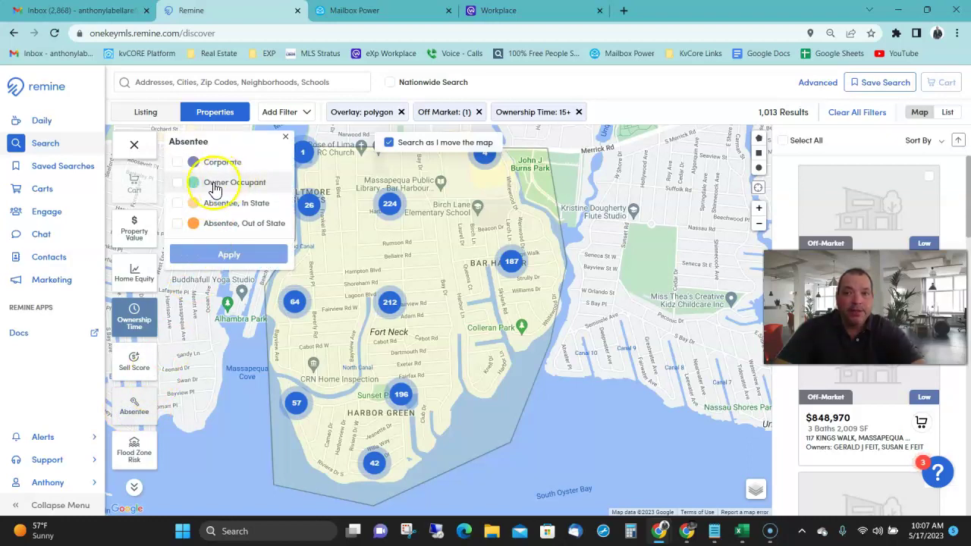
pyautogui.click(178, 184)
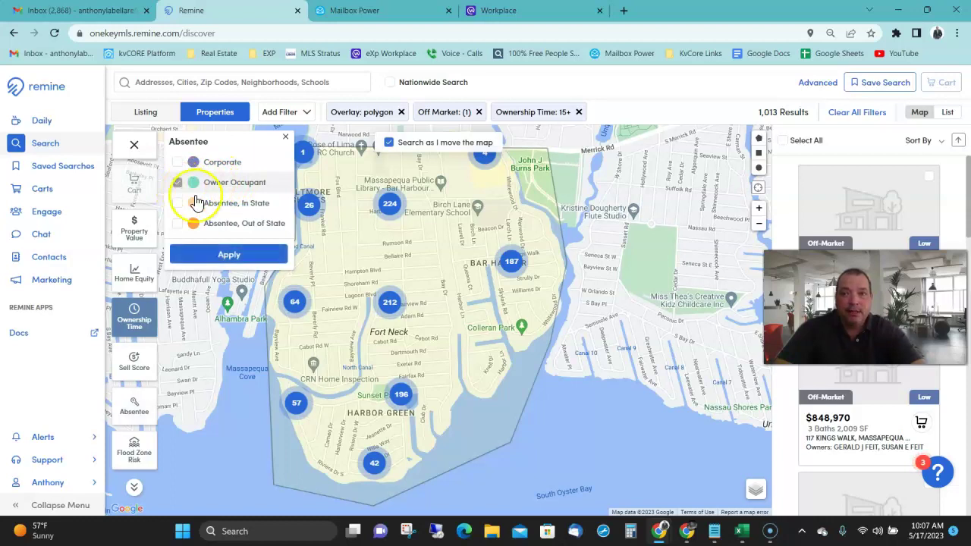
pyautogui.click(212, 258)
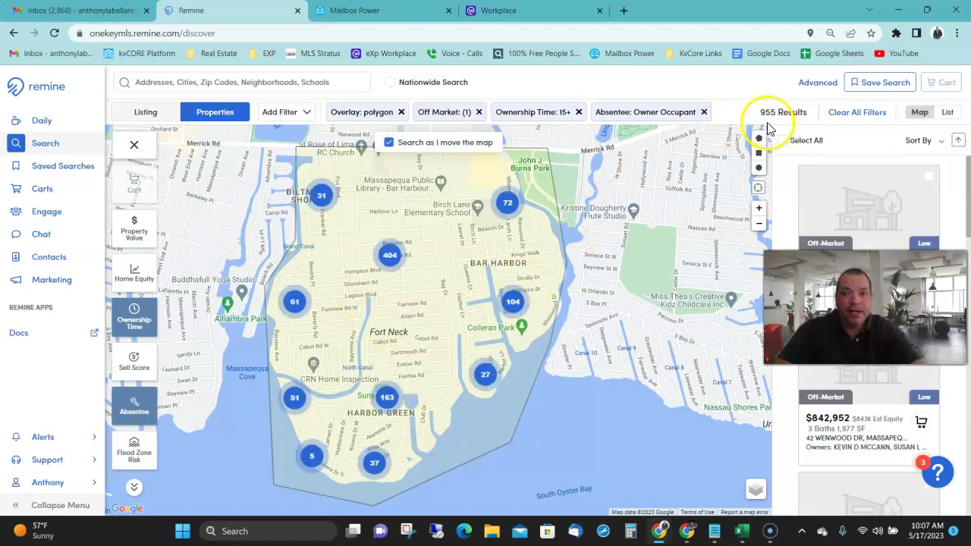
# Step: Restrict the building type of the properties to Single-Family
pyautogui.scroll(-2, 129, 433)
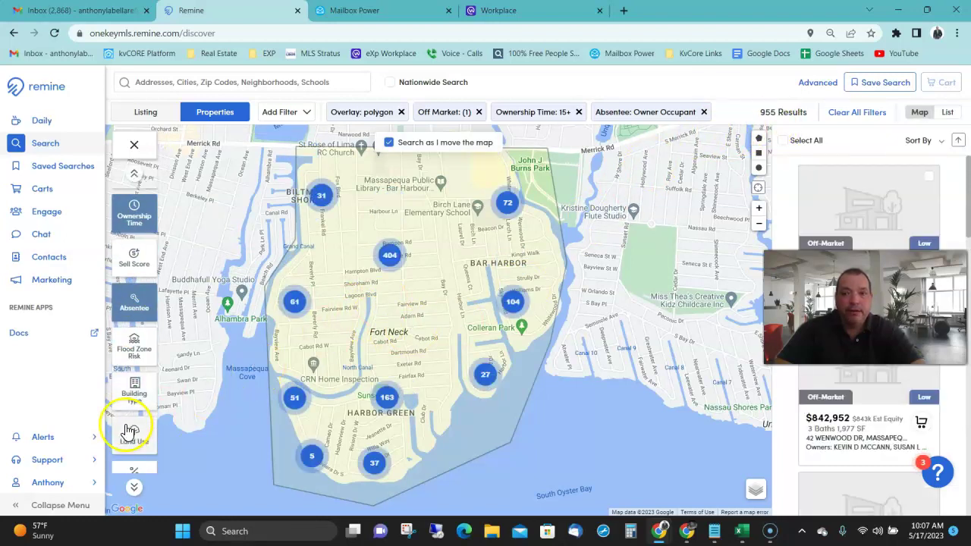
pyautogui.click(133, 391)
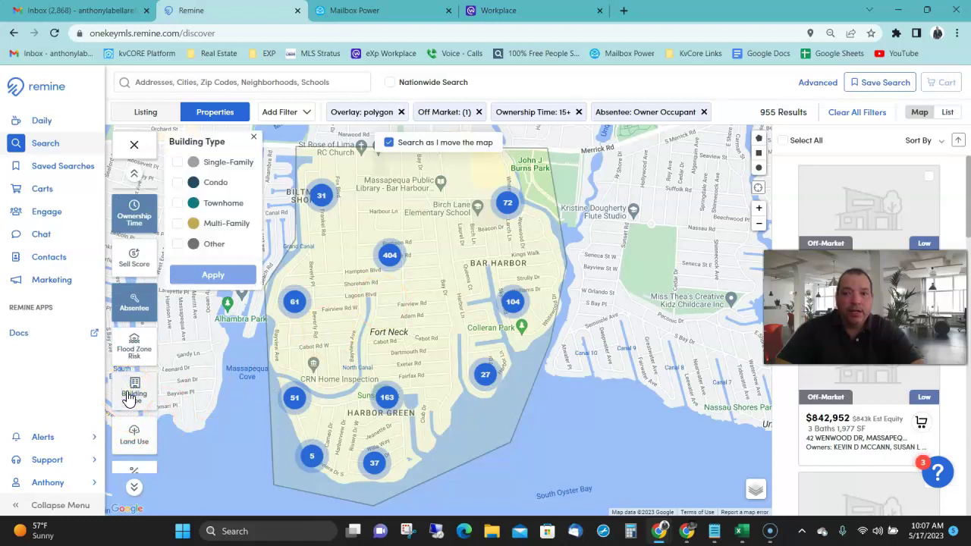
pyautogui.click(177, 162)
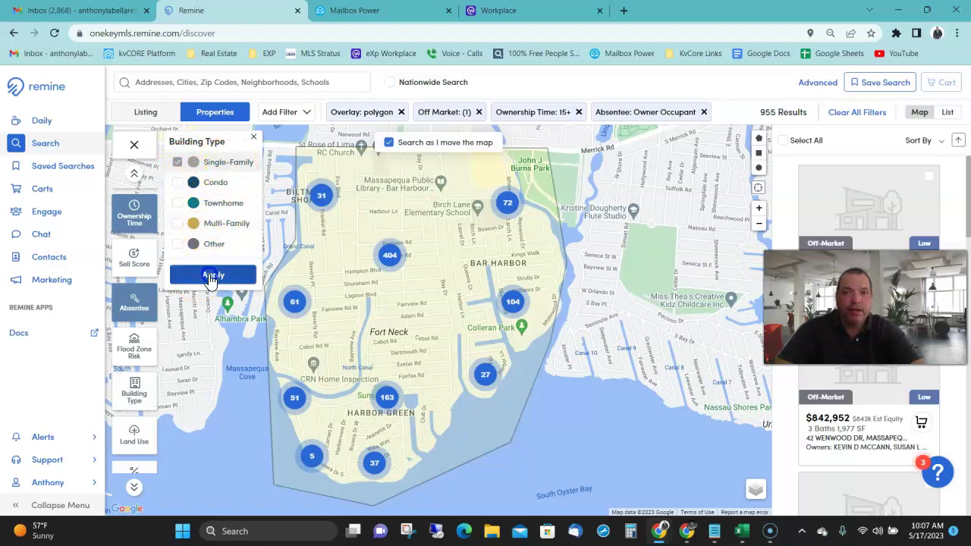
pyautogui.click(210, 274)
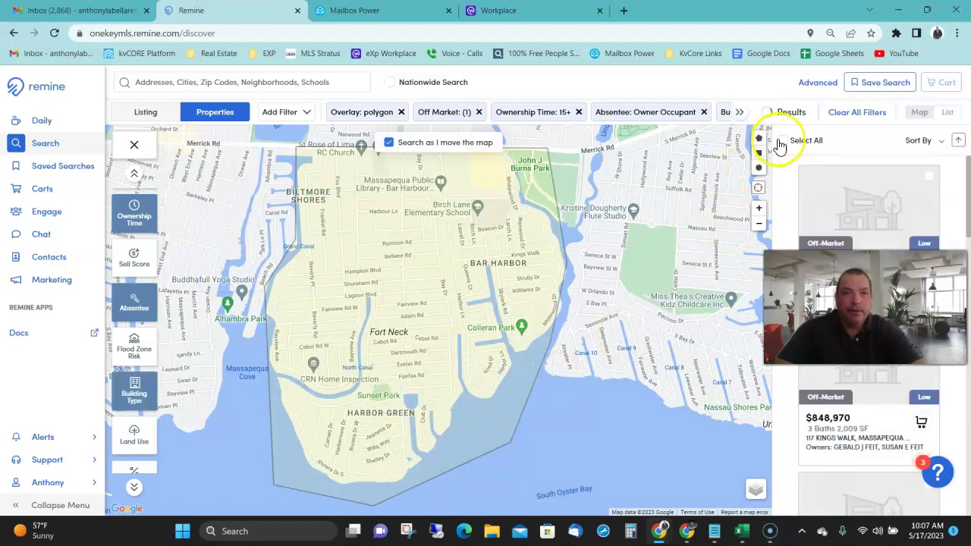
# Step: Restrict the land use of the properties to Residential
pyautogui.scroll(-2, 141, 401)
pyautogui.click(134, 371)
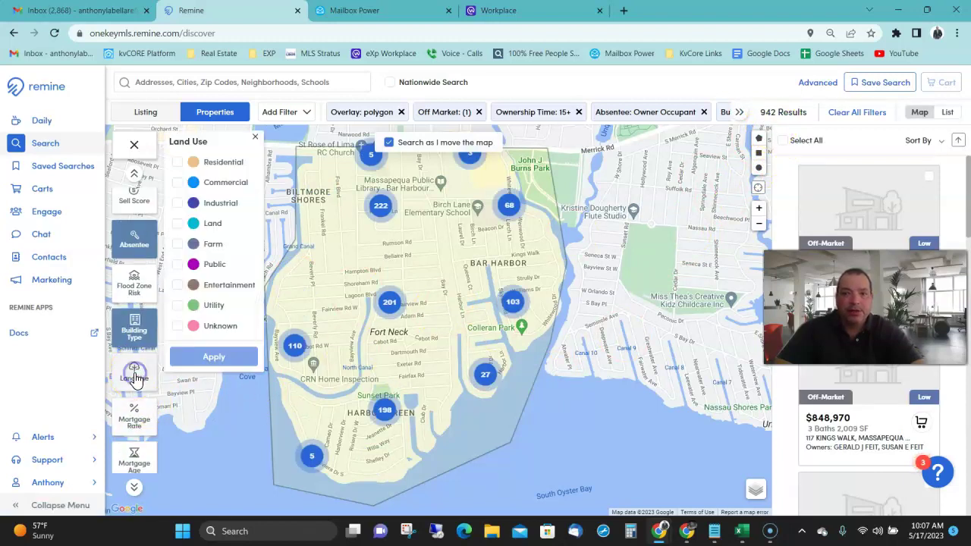
pyautogui.click(177, 162)
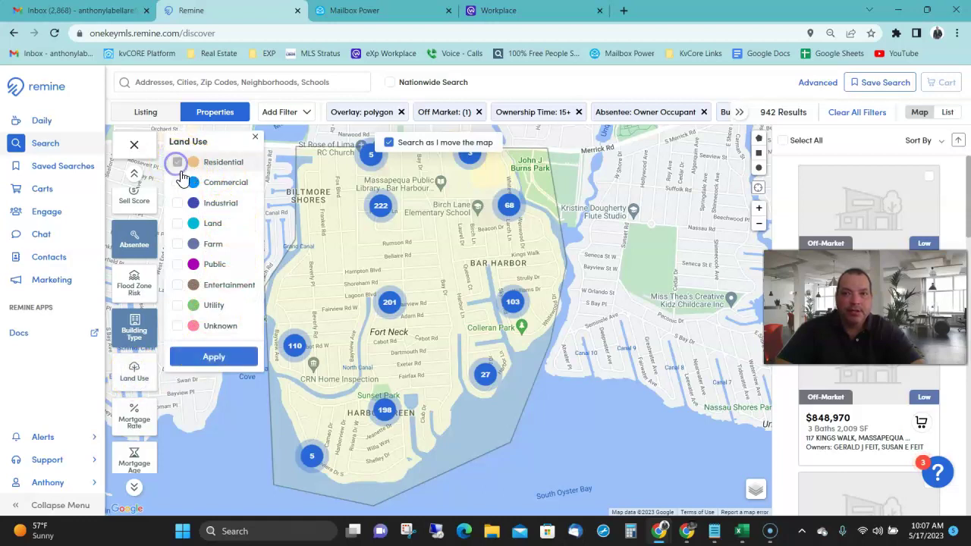
pyautogui.click(232, 357)
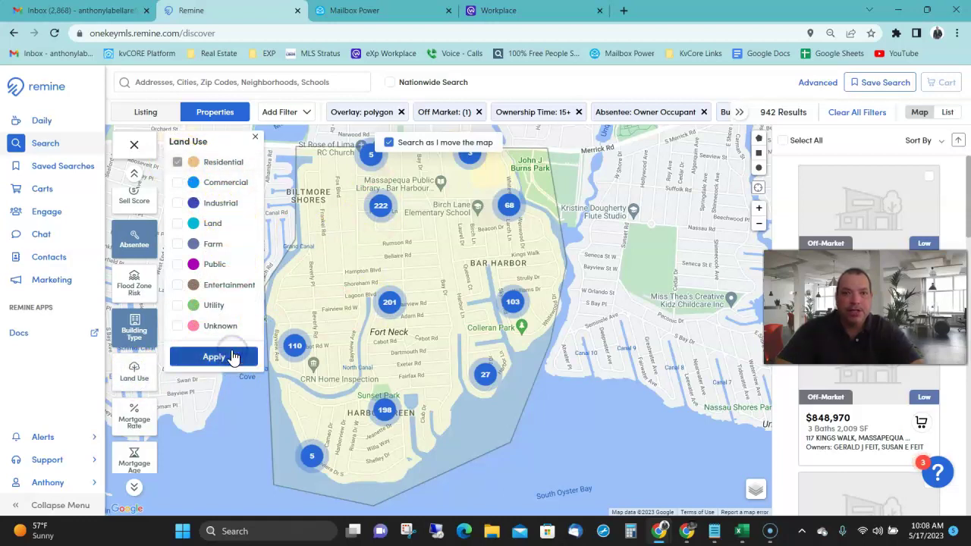
pyautogui.click(346, 397)
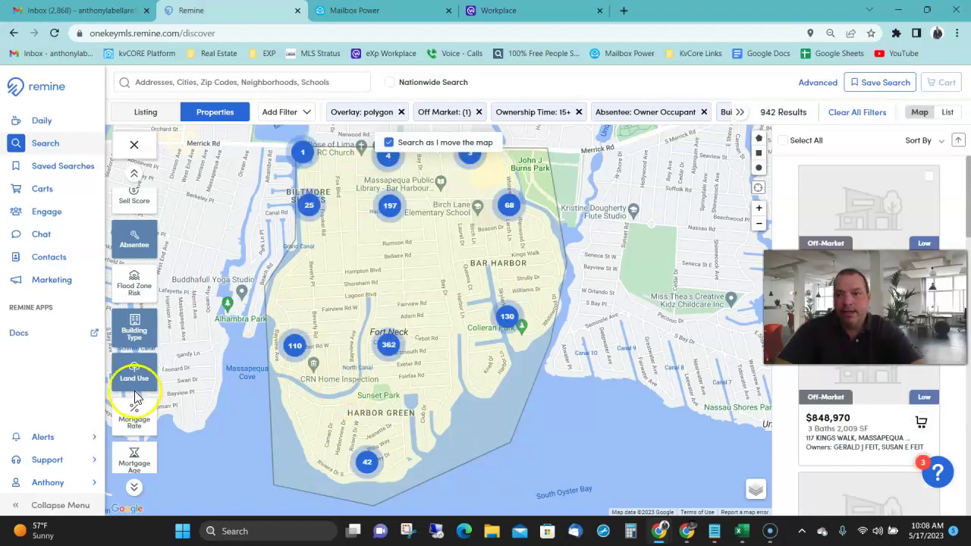
pyautogui.scroll(-1, 134, 395)
pyautogui.scroll(-6, 135, 394)
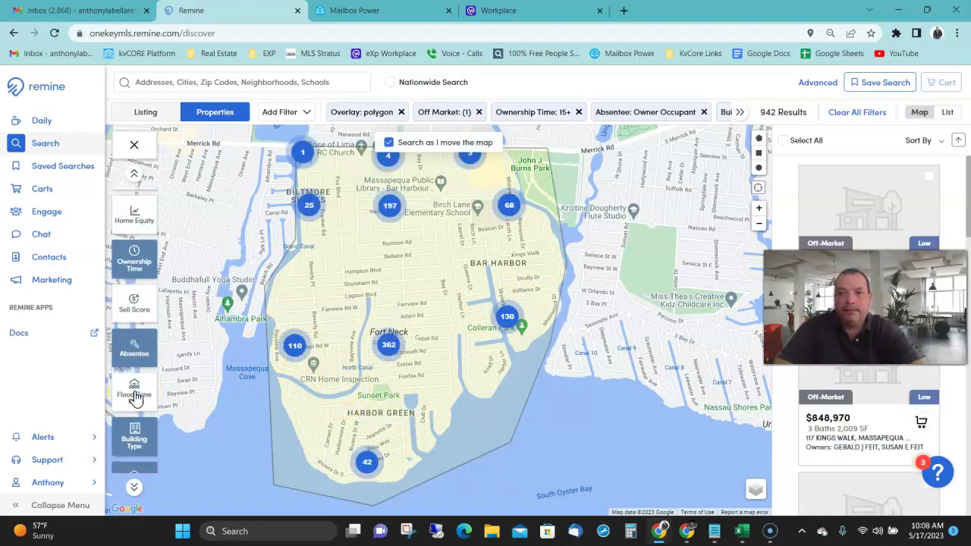
pyautogui.scroll(-1, 136, 397)
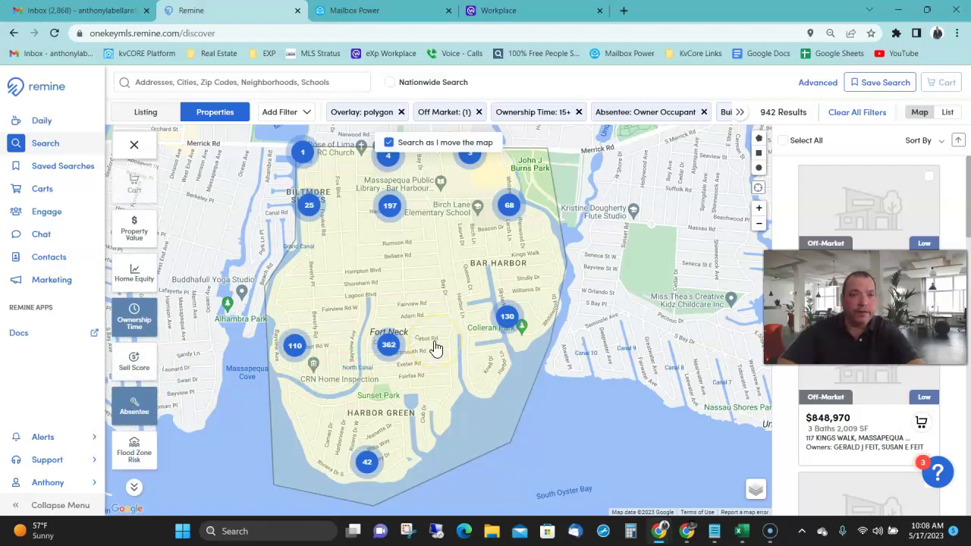
# Step: Filter the properties by home equity with a minimum of 200000 and no maximum
pyautogui.click(133, 278)
pyautogui.click(205, 178)
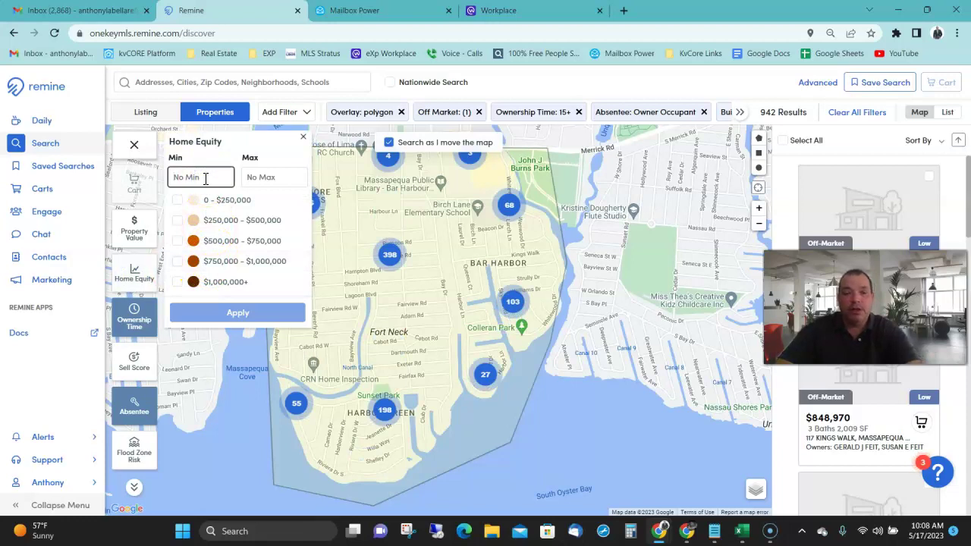
pyautogui.write('1000')
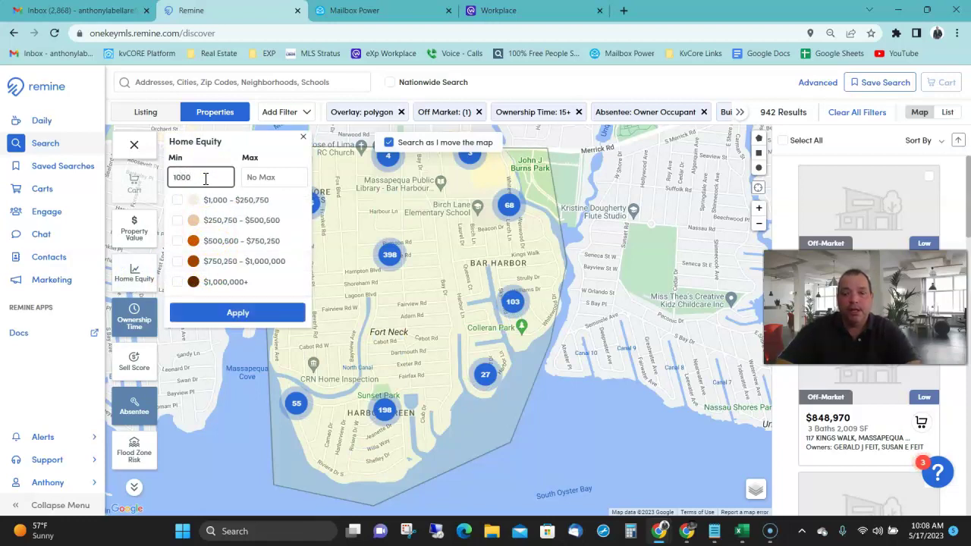
pyautogui.press('BackSpace')
pyautogui.press('BackSpace')
pyautogui.press('BackSpace')
pyautogui.press('BackSpace')
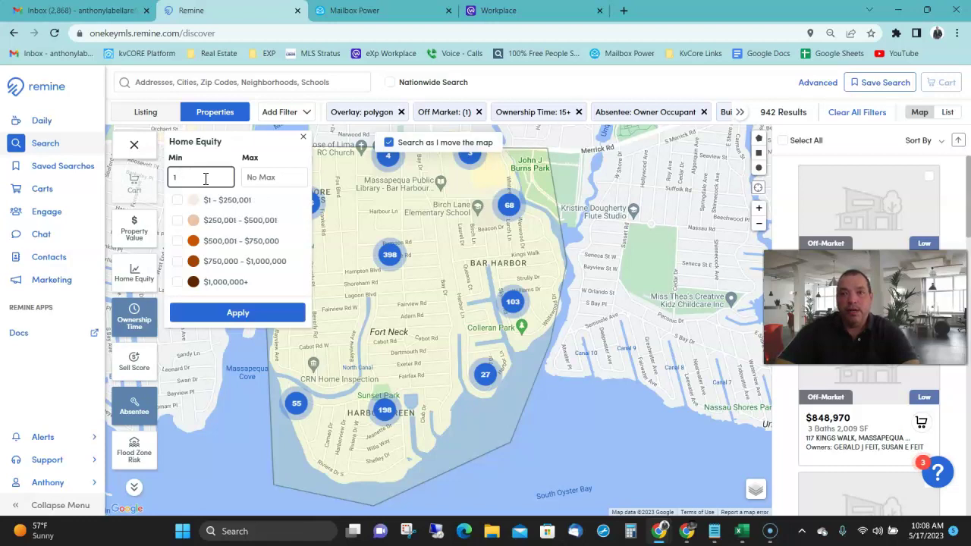
pyautogui.write('200')
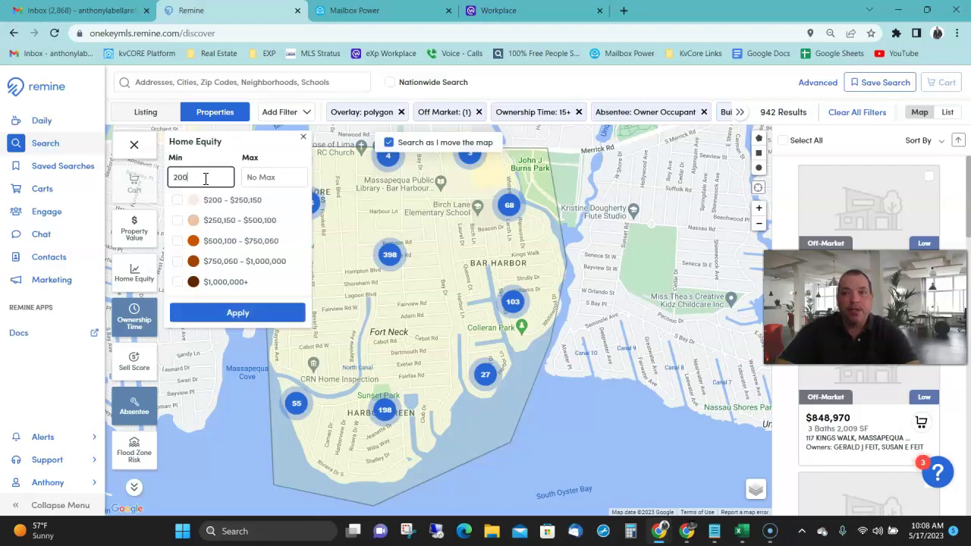
pyautogui.write('000')
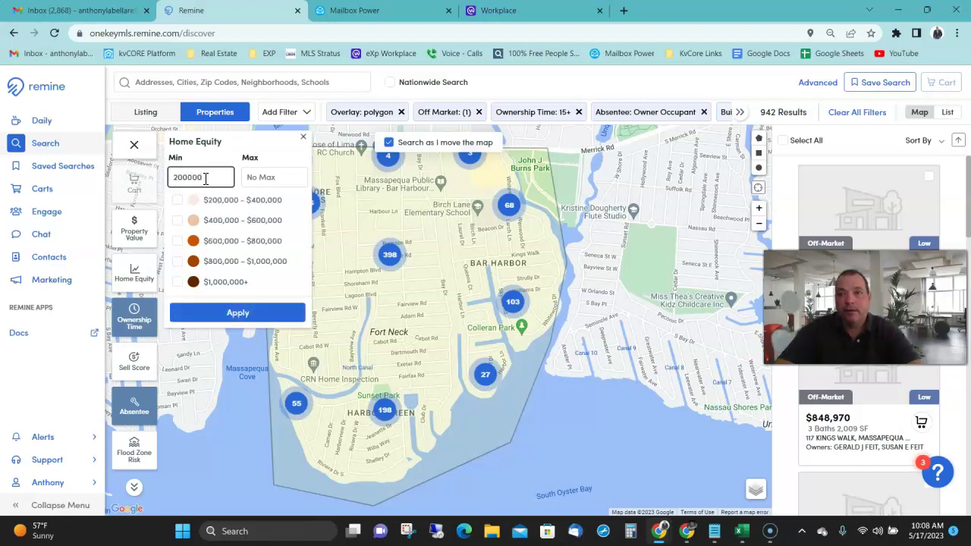
pyautogui.click(245, 310)
pyautogui.click(468, 330)
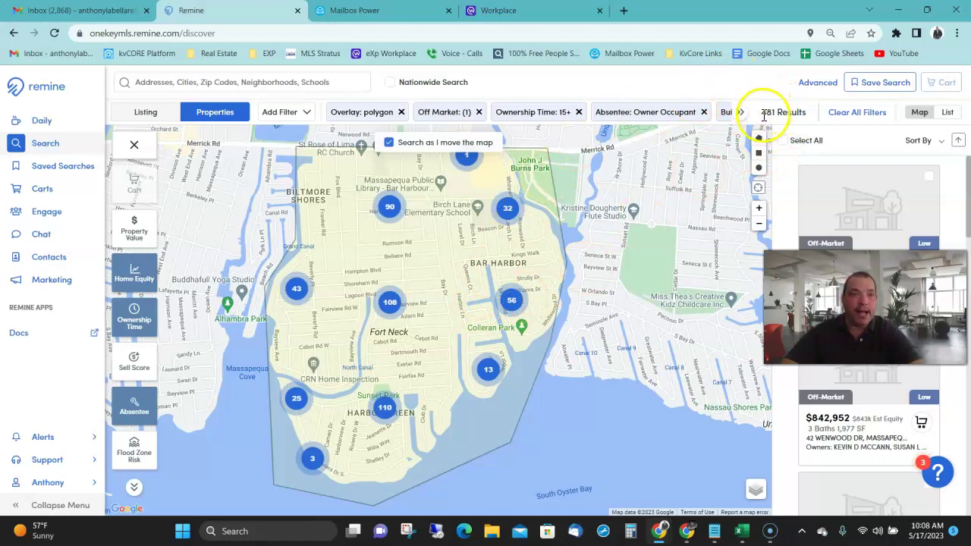
pyautogui.moveTo(761, 112); pyautogui.dragTo(789, 110)
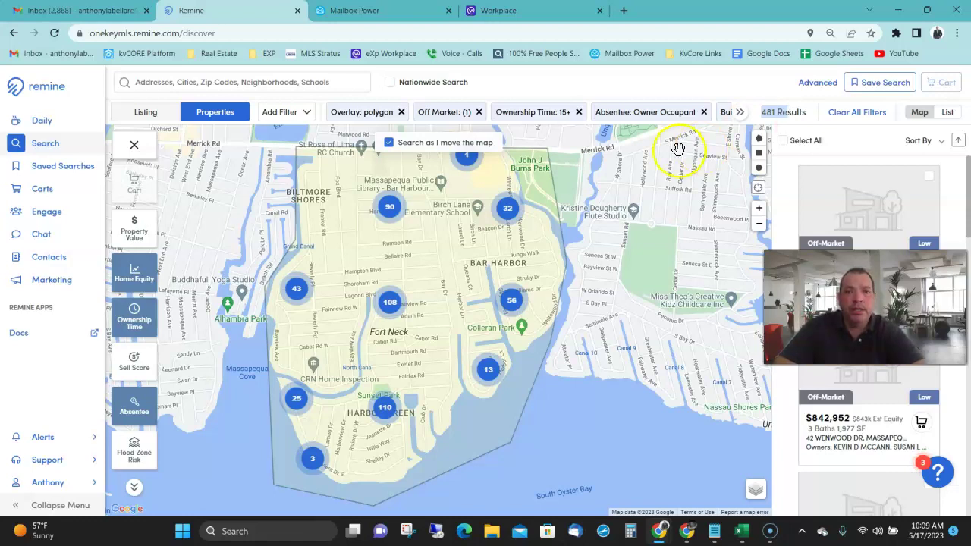
# Step: Select all the filtered properties and add them to a new cart named "exeter st sellers target"
pyautogui.click(783, 143)
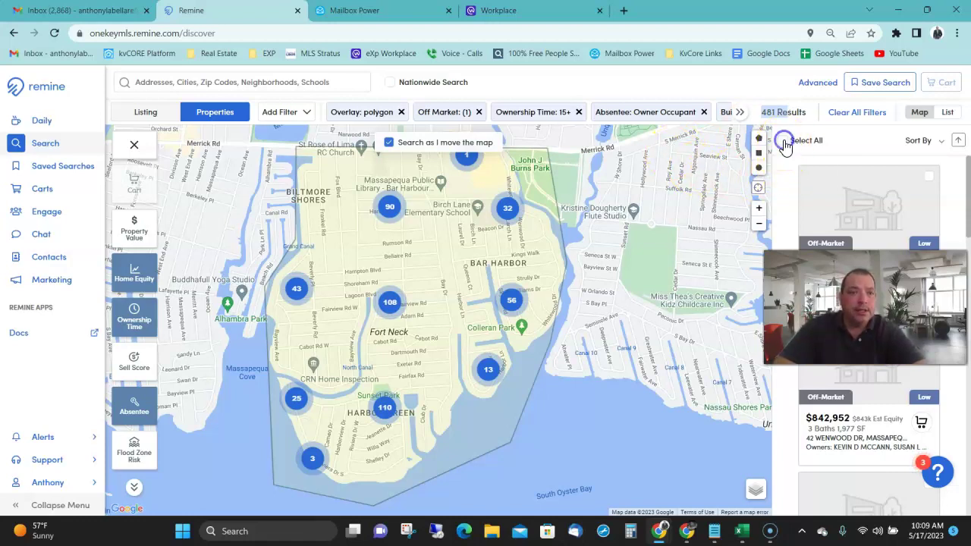
pyautogui.click(947, 84)
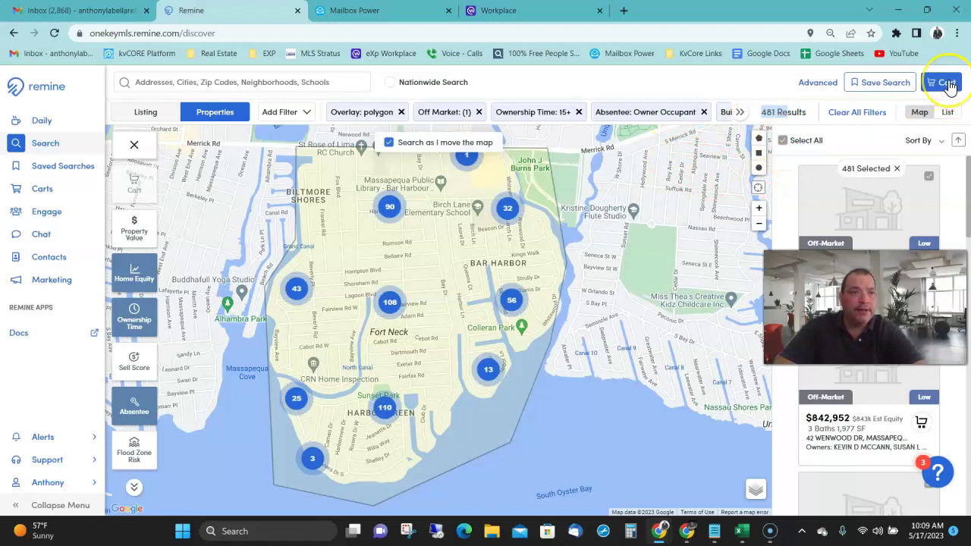
pyautogui.click(947, 83)
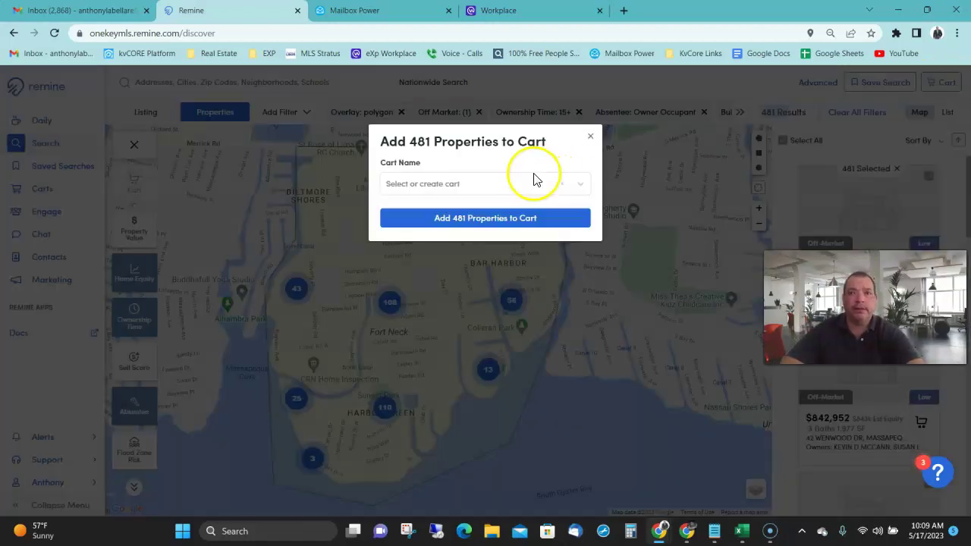
pyautogui.click(475, 191)
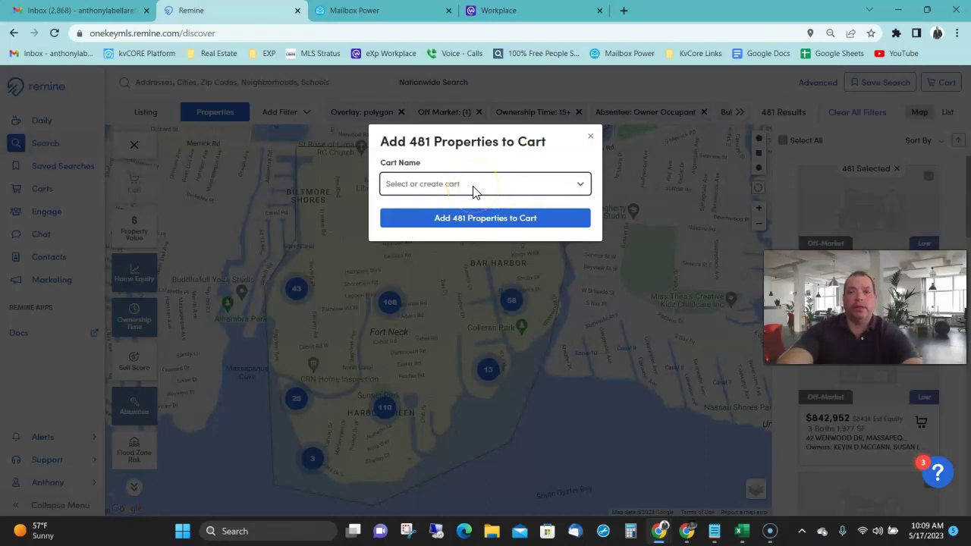
pyautogui.write('exe')
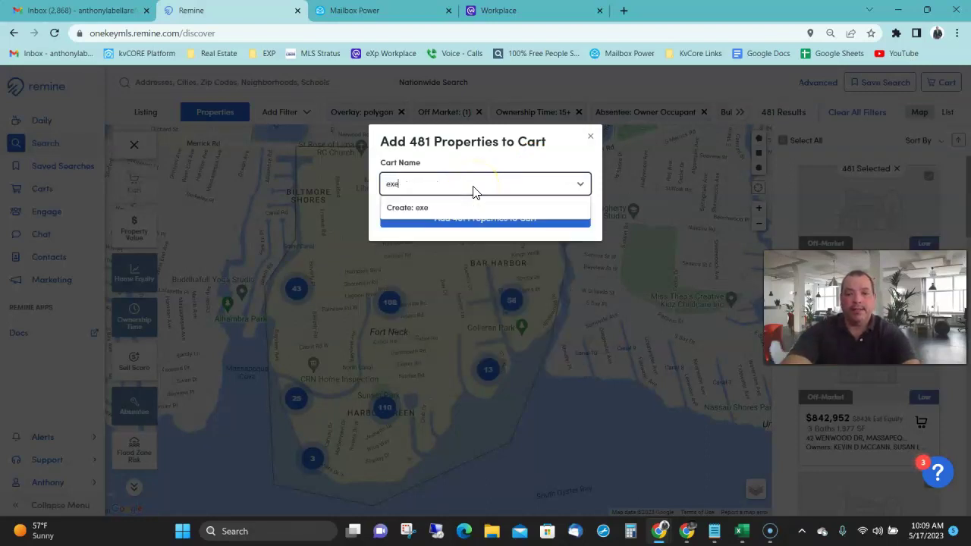
pyautogui.write('ter st')
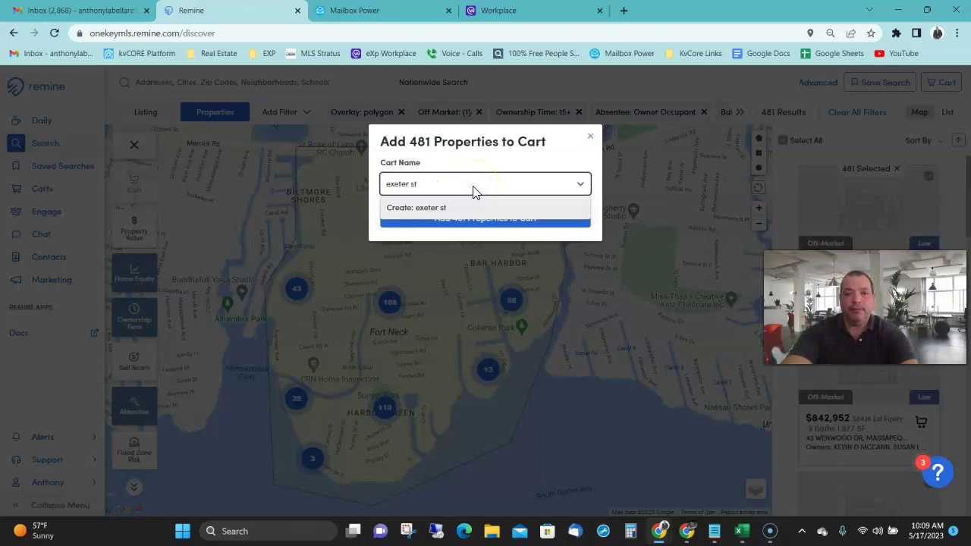
pyautogui.write(' target')
pyautogui.write('lers')
pyautogui.write('arge')
pyautogui.click(465, 207)
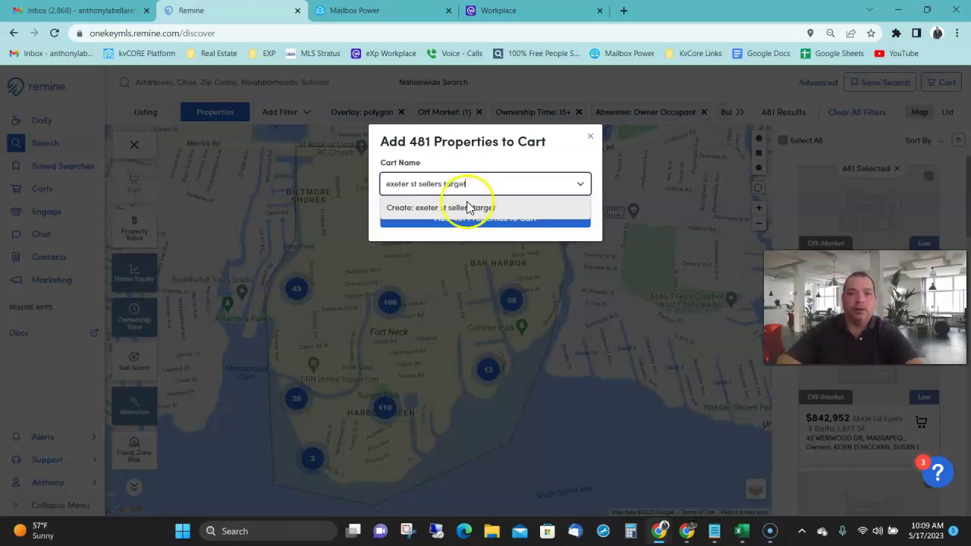
pyautogui.click(465, 217)
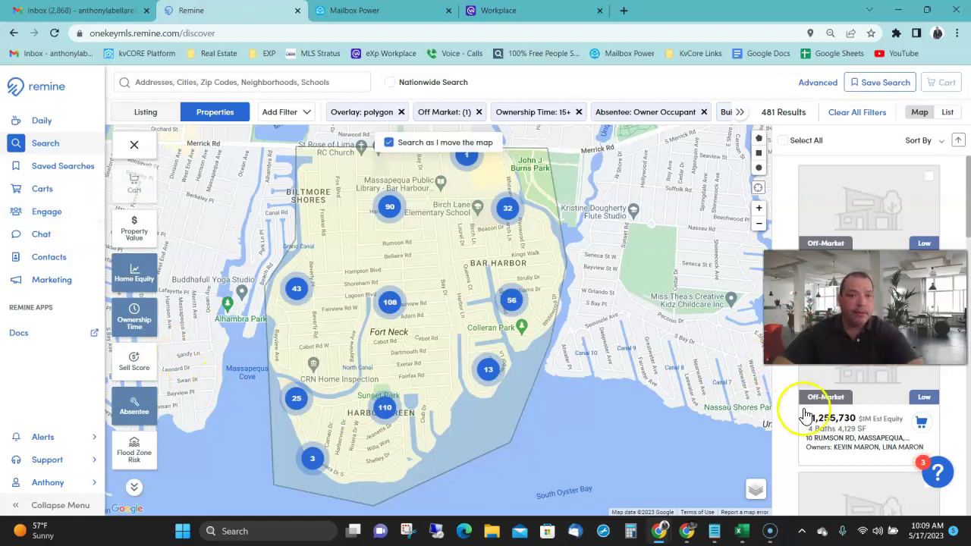
# Step: Examine the $1,255,730 property's record and its owner's contact information, and close the record
pyautogui.click(811, 455)
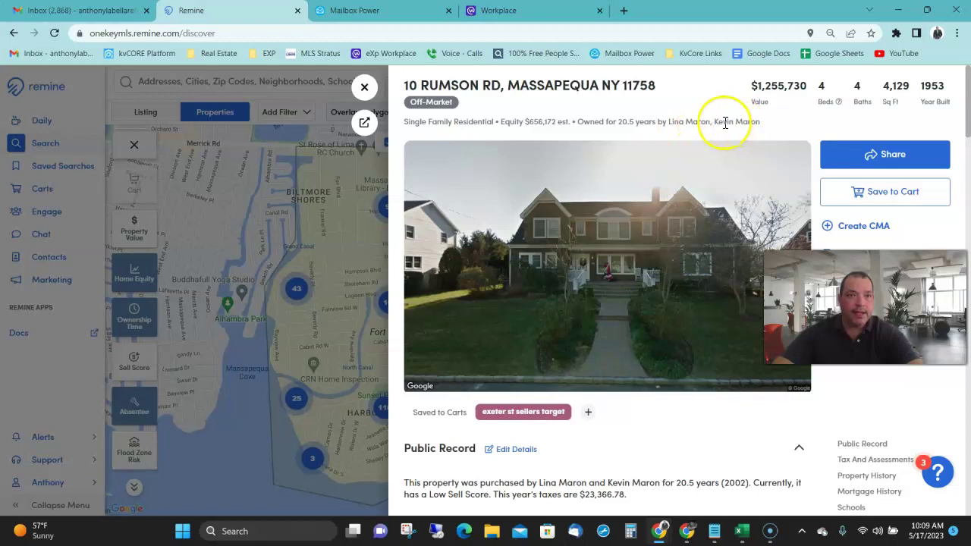
pyautogui.scroll(-3, 762, 173)
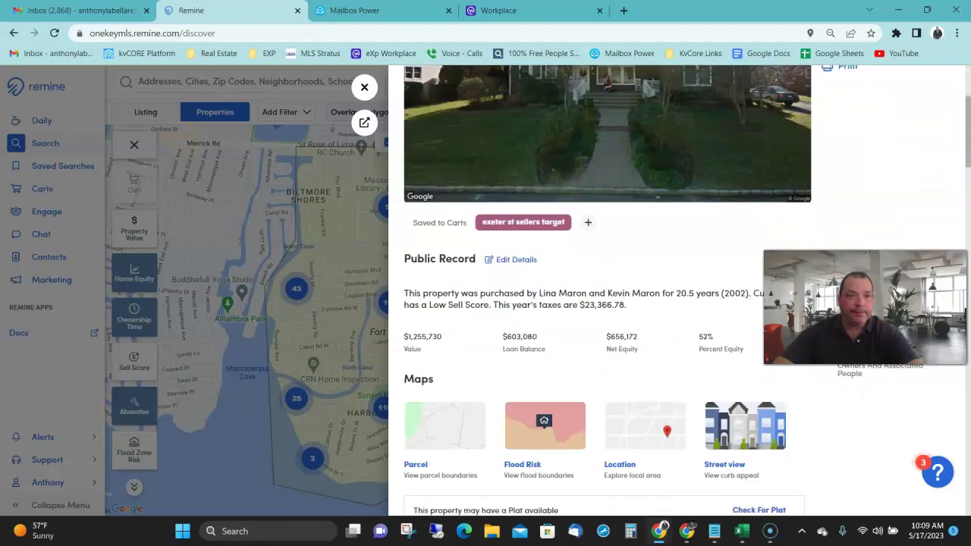
pyautogui.click(849, 372)
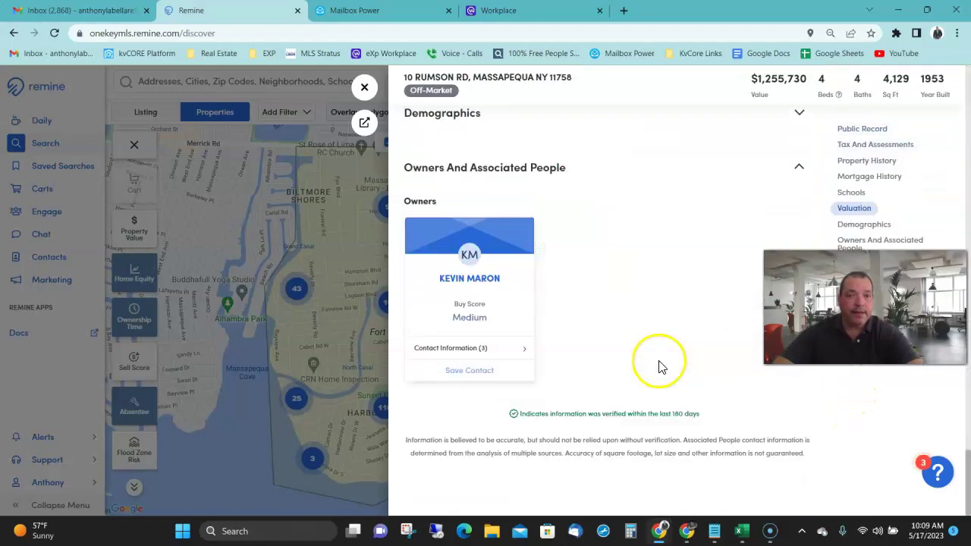
pyautogui.click(455, 350)
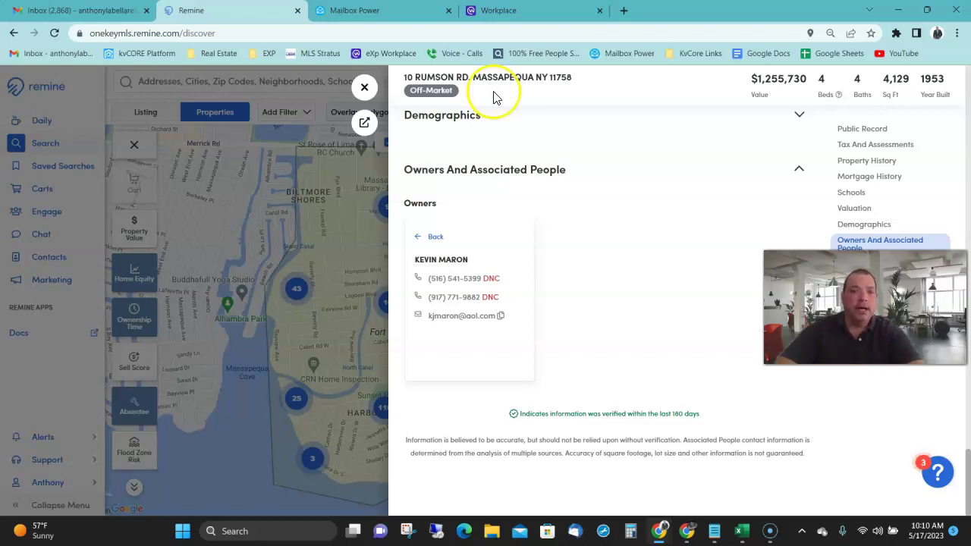
pyautogui.click(364, 87)
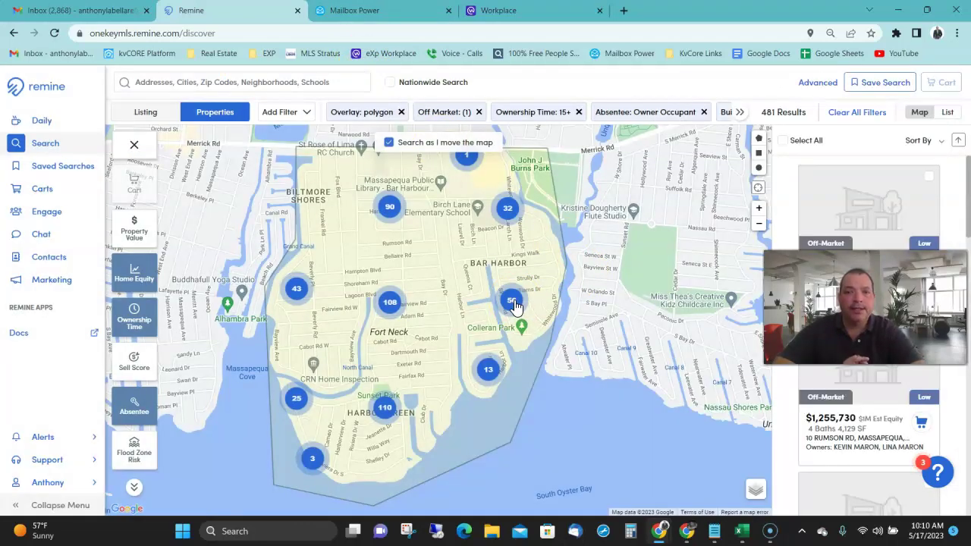
pyautogui.click(459, 326)
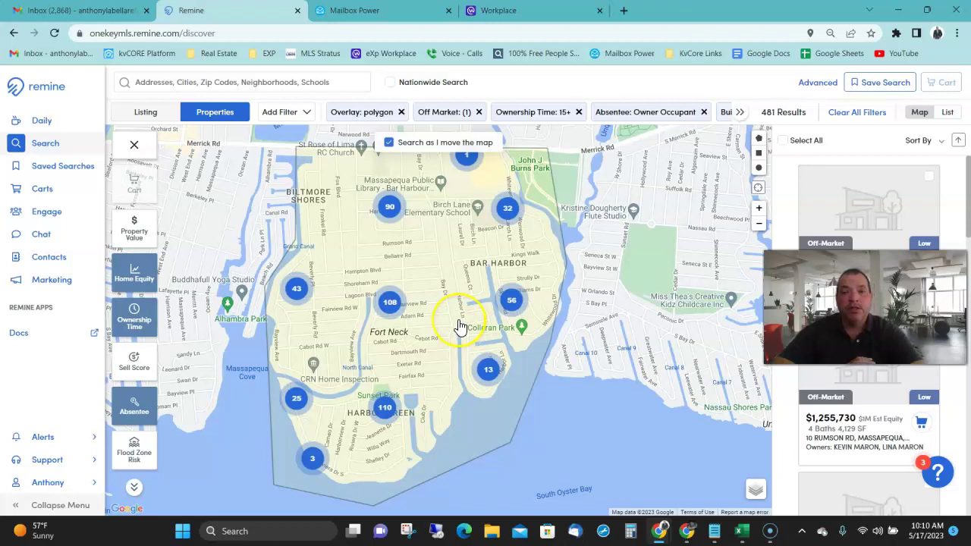